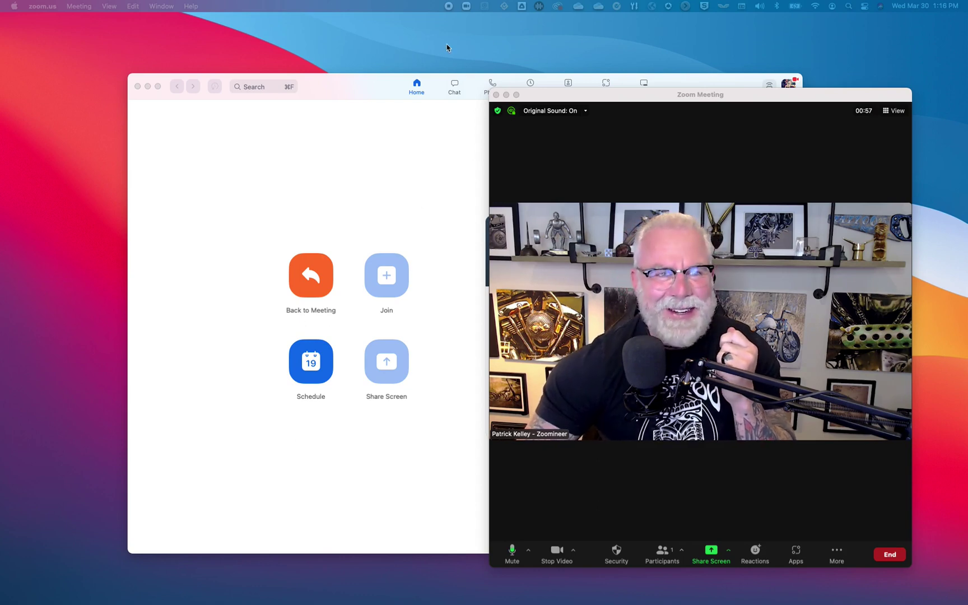
Show the Chat section in the main Zoom window and share Desktop 2 in the running meeting
{"action": "left_click", "coordinate": [454, 89]}
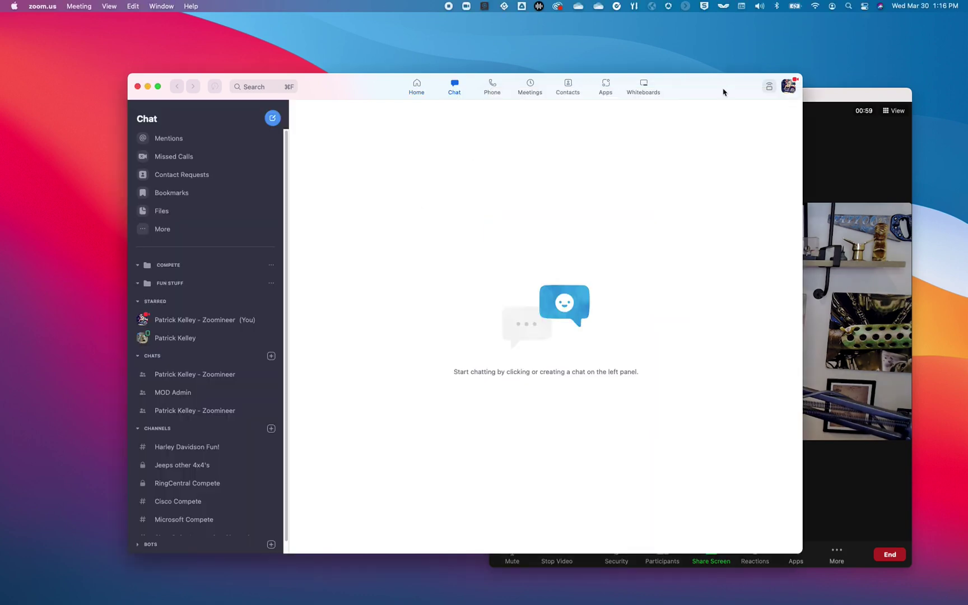
{"action": "left_click", "coordinate": [819, 100]}
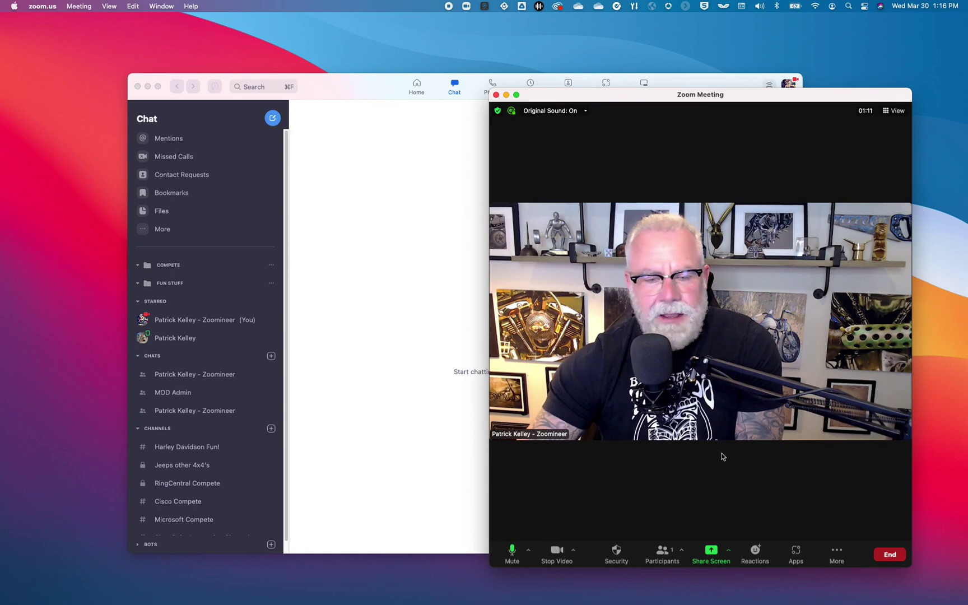
{"action": "left_click", "coordinate": [711, 553]}
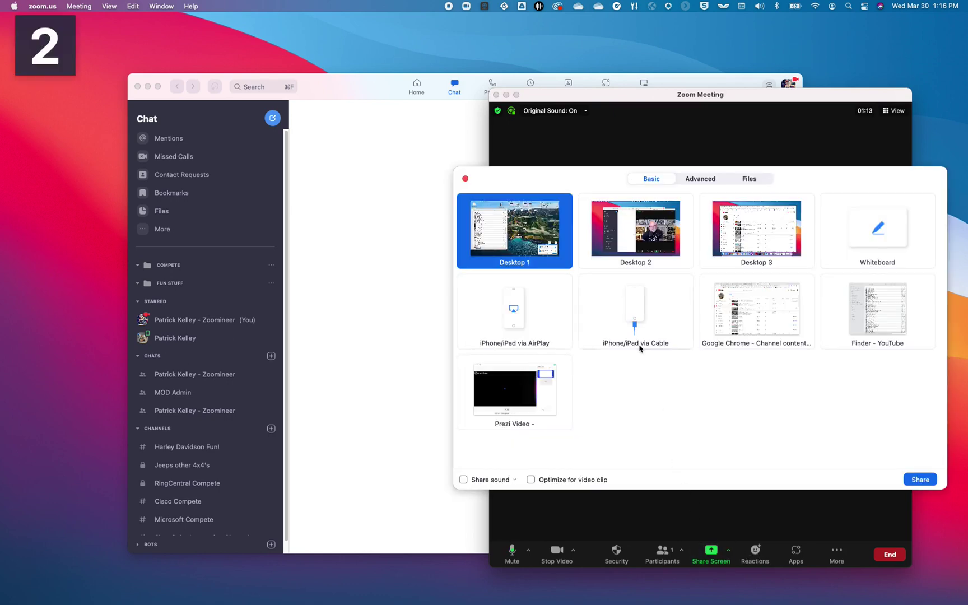
{"action": "left_click", "coordinate": [626, 245]}
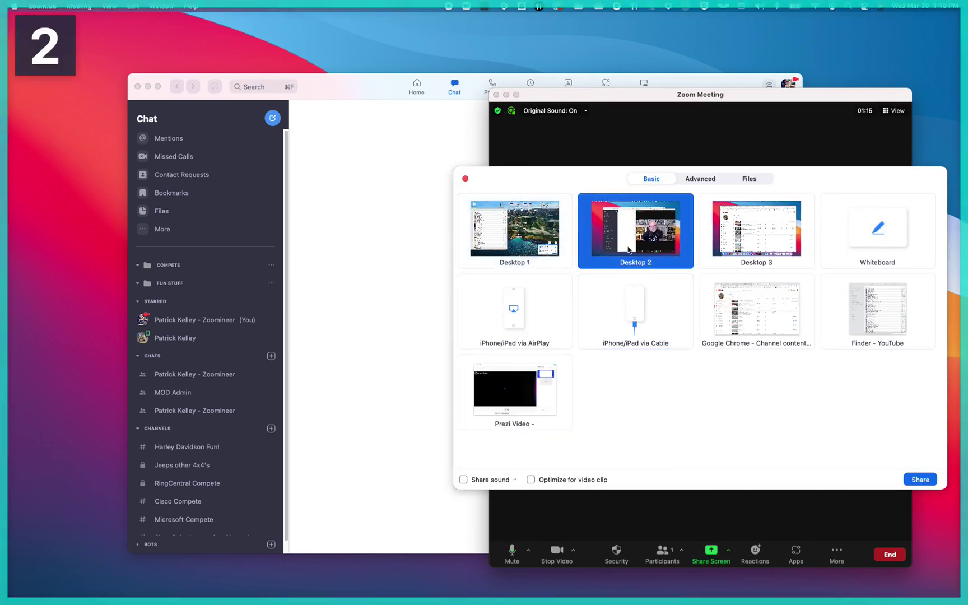
{"action": "left_click", "coordinate": [920, 479]}
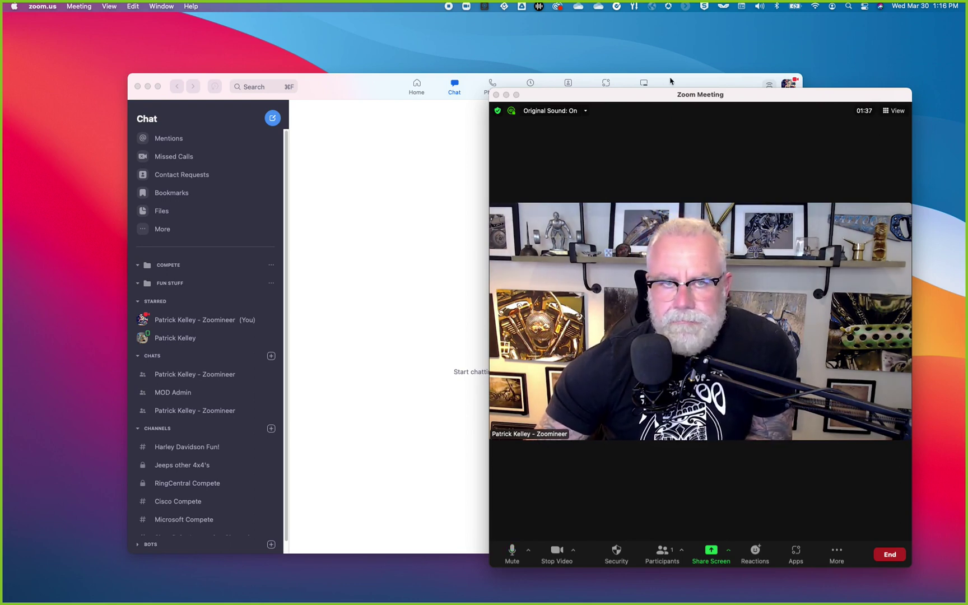
Move the main Zoom window clear of the meeting window and check the client for updates
{"action": "mouse_move", "coordinate": [671, 79]}
{"action": "left_mouse_down"}
{"action": "mouse_move", "coordinate": [523, 70]}
{"action": "mouse_move", "coordinate": [622, 56]}
{"action": "mouse_move", "coordinate": [539, 78]}
{"action": "left_mouse_up"}
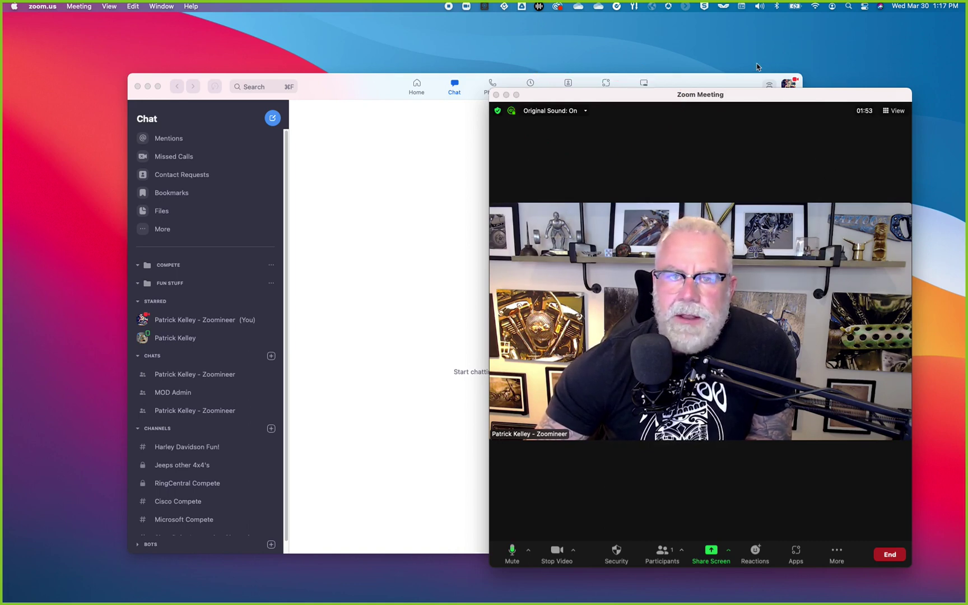
{"action": "left_click_drag", "start_coordinate": [704, 79], "coordinate": [328, 86]}
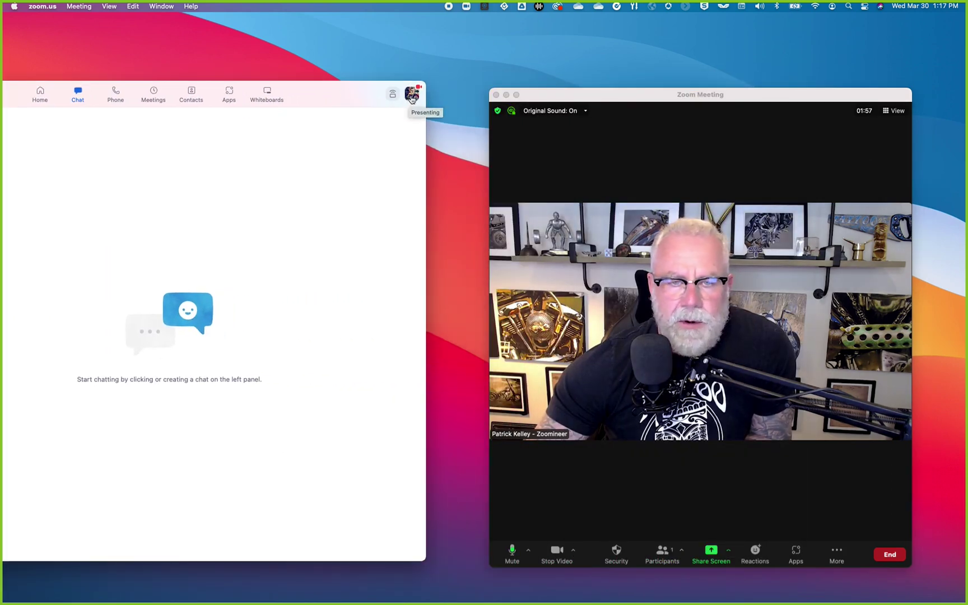
{"action": "left_click", "coordinate": [412, 94]}
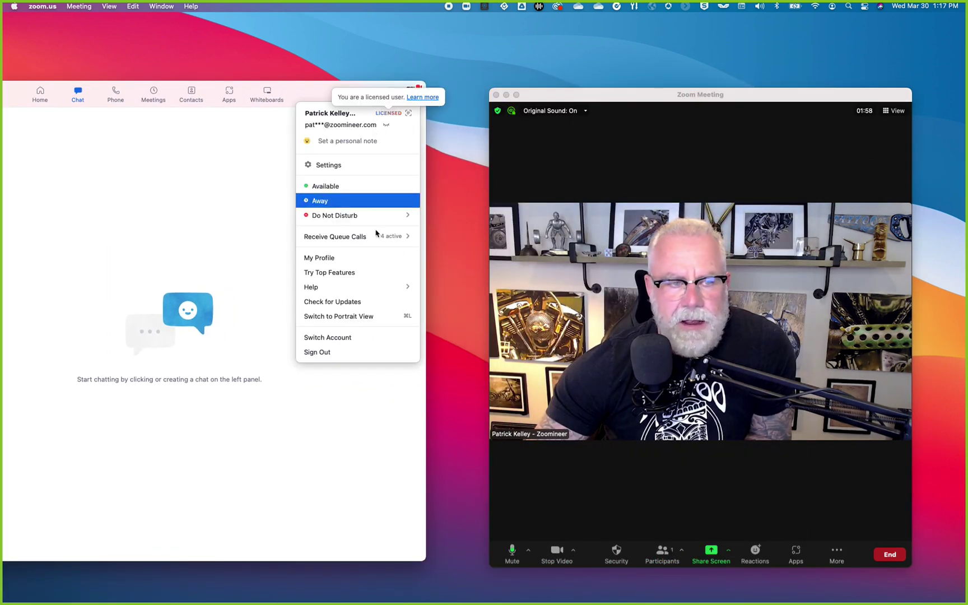
{"action": "left_click", "coordinate": [361, 302]}
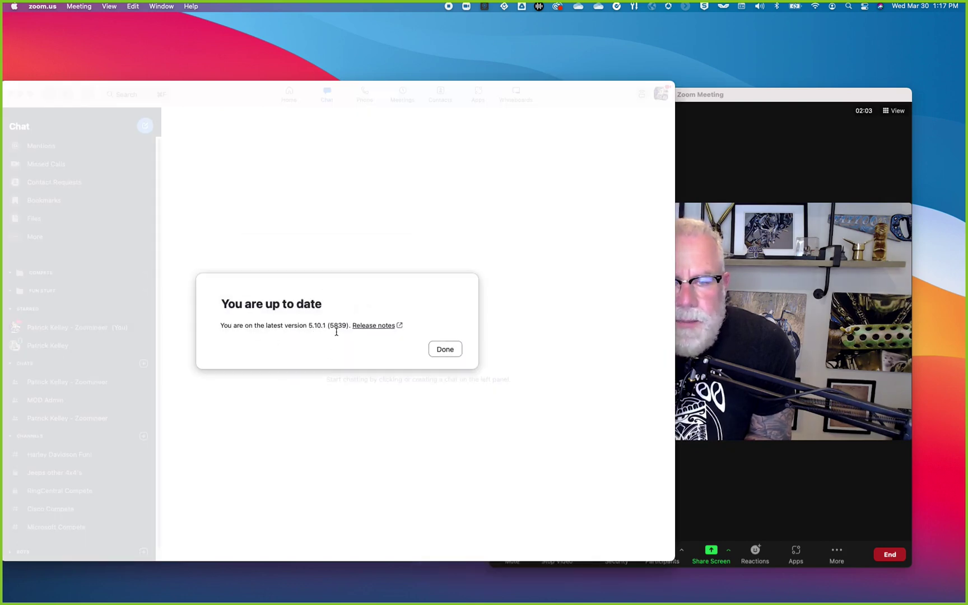
Open the macOS release notes from the update notice and find the "folder" entries on the page
{"action": "left_click", "coordinate": [367, 327]}
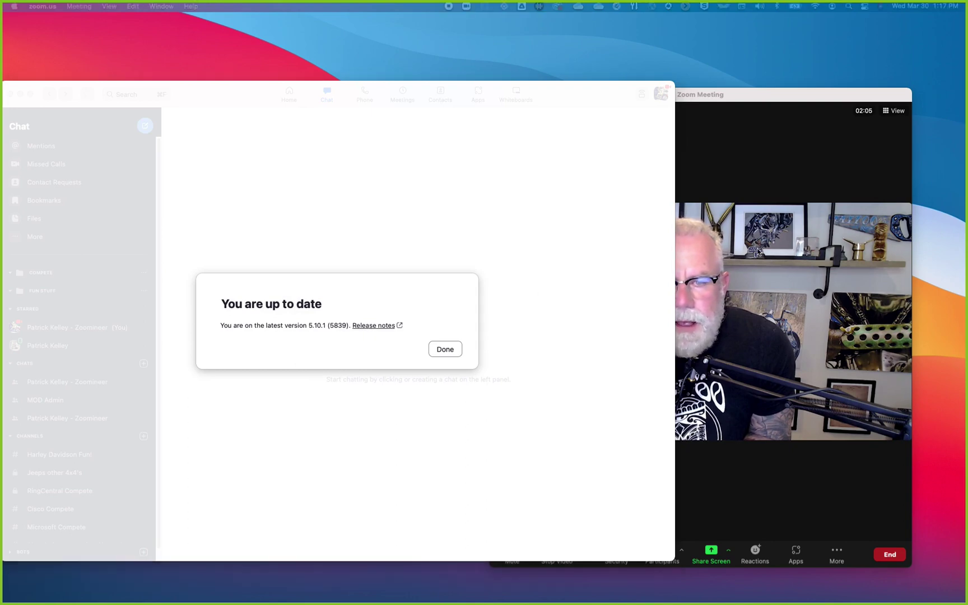
{"action": "left_click_drag", "start_coordinate": [770, 95], "coordinate": [838, 112]}
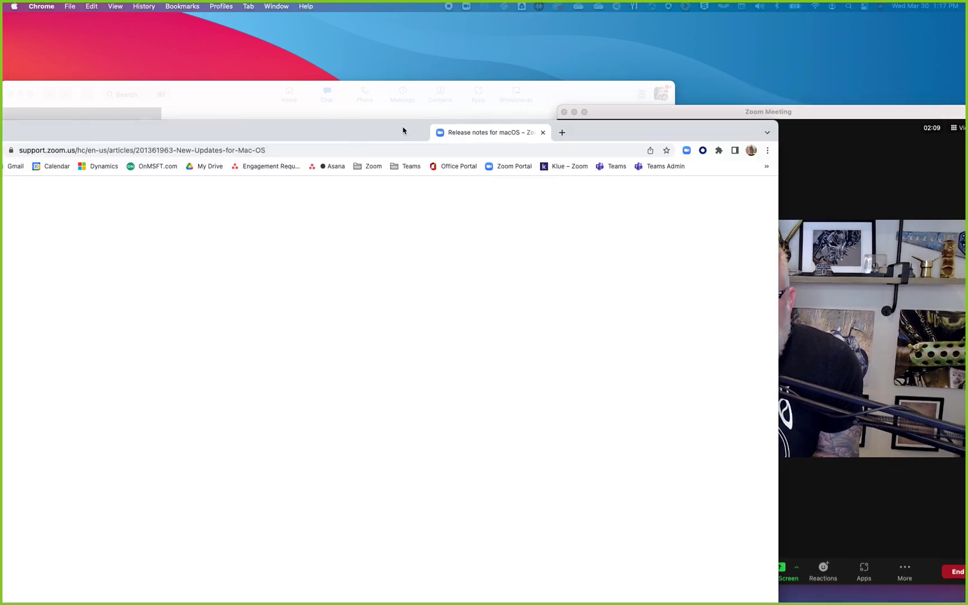
{"action": "left_click_drag", "start_coordinate": [478, 135], "coordinate": [285, 84]}
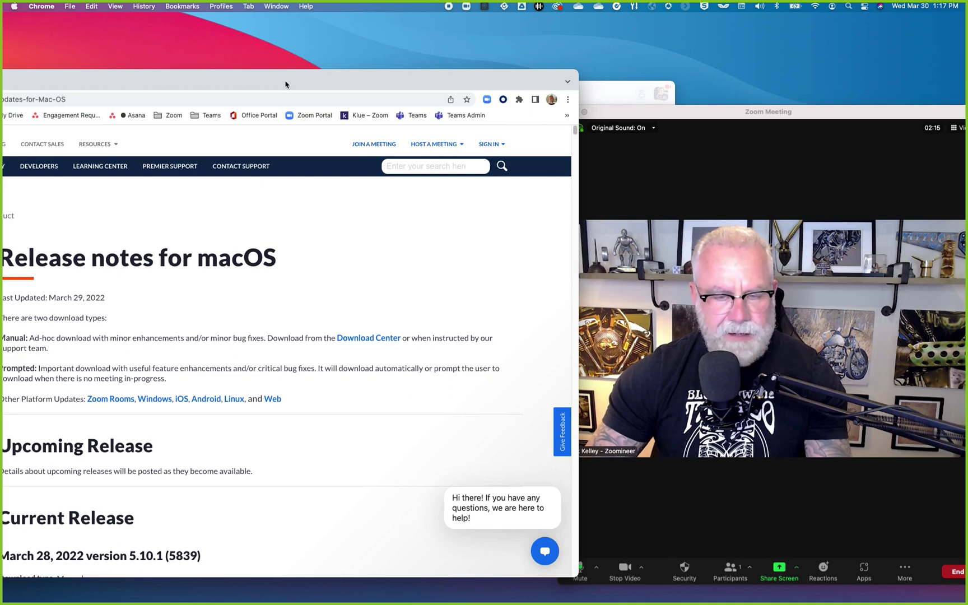
{"action": "key", "text": "super+f"}
{"action": "key", "text": "Return"}
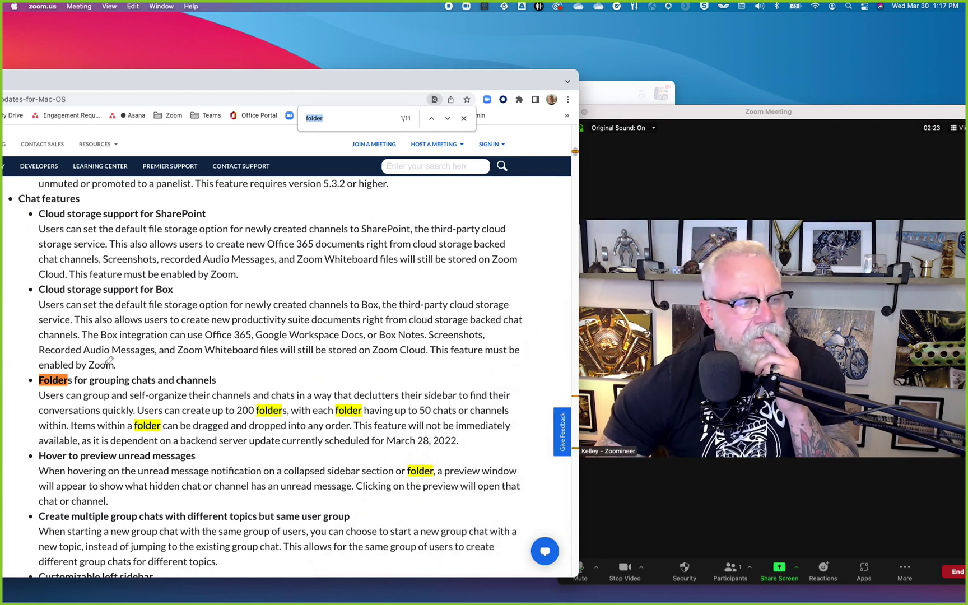
{"action": "mouse_move", "coordinate": [108, 362]}
{"action": "left_mouse_down"}
{"action": "mouse_move", "coordinate": [78, 404]}
{"action": "mouse_move", "coordinate": [149, 359]}
{"action": "mouse_move", "coordinate": [98, 365]}
{"action": "left_mouse_up"}
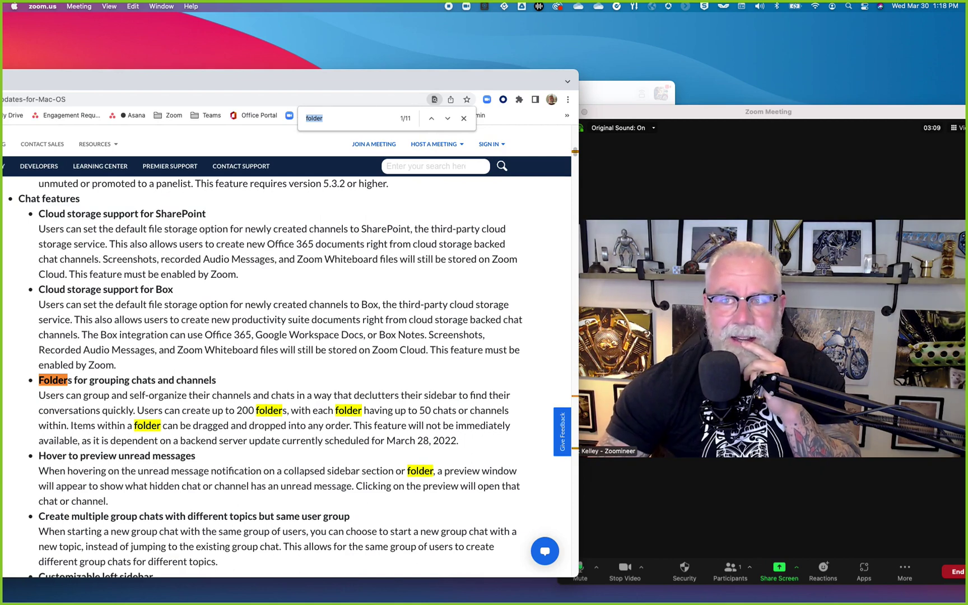
Return to the main Zoom window, dismiss the update notice and reposition the window so the whole chat sidebar is visible
{"action": "left_click", "coordinate": [596, 99]}
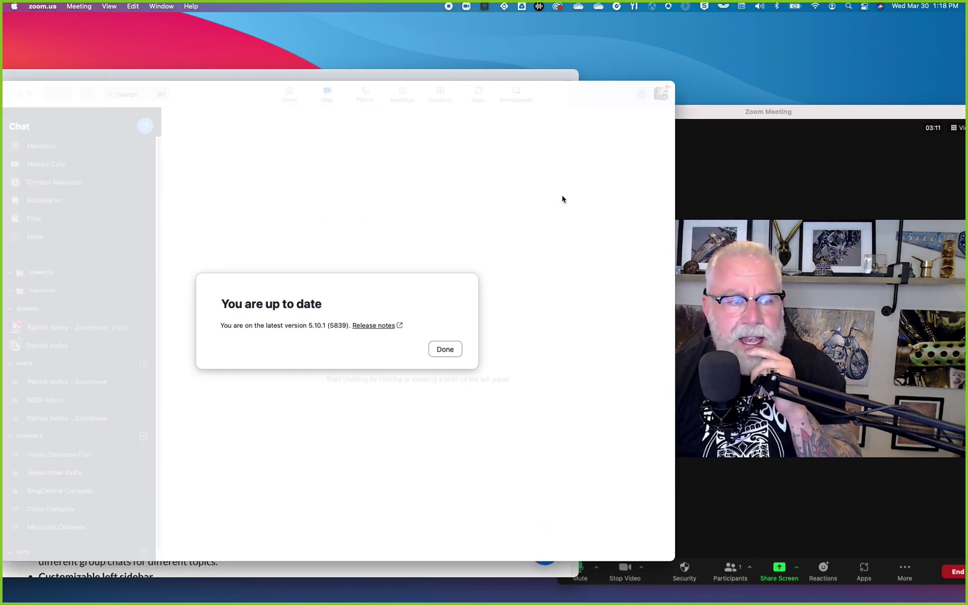
{"action": "left_click", "coordinate": [446, 348]}
{"action": "left_click_drag", "start_coordinate": [240, 101], "coordinate": [253, 91]}
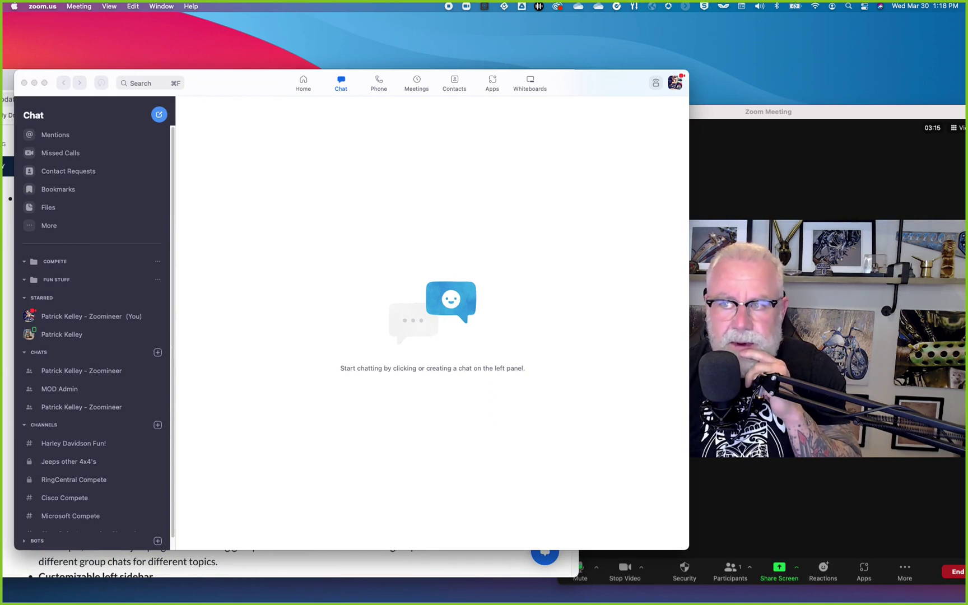
{"action": "mouse_move", "coordinate": [109, 182]}
{"action": "left_mouse_down"}
{"action": "mouse_move", "coordinate": [34, 205]}
{"action": "mouse_move", "coordinate": [175, 319]}
{"action": "mouse_move", "coordinate": [98, 202]}
{"action": "left_mouse_up"}
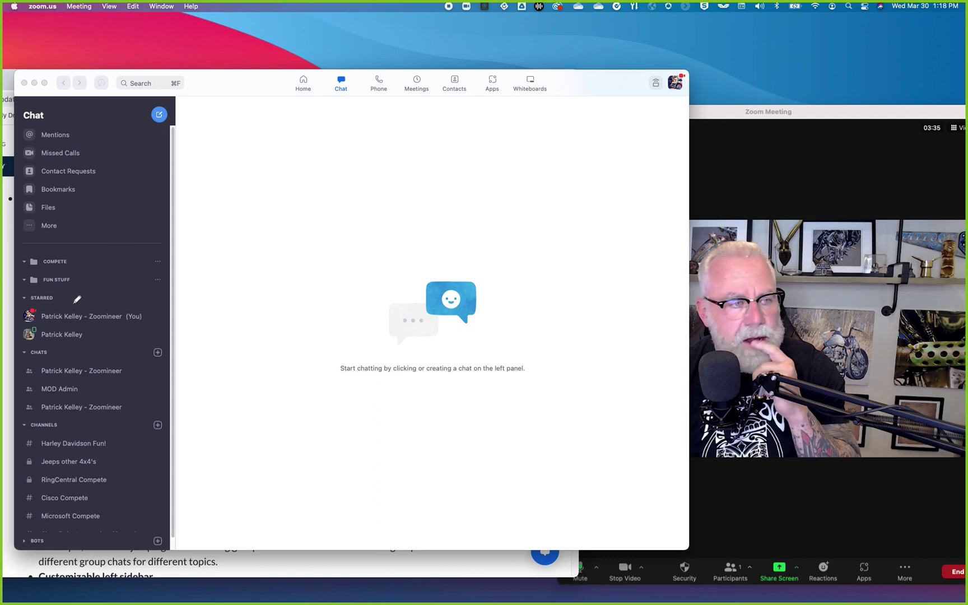
{"action": "mouse_move", "coordinate": [67, 253]}
{"action": "left_mouse_down"}
{"action": "mouse_move", "coordinate": [15, 257]}
{"action": "mouse_move", "coordinate": [77, 300]}
{"action": "mouse_move", "coordinate": [186, 275]}
{"action": "mouse_move", "coordinate": [65, 239]}
{"action": "mouse_move", "coordinate": [49, 244]}
{"action": "left_mouse_up"}
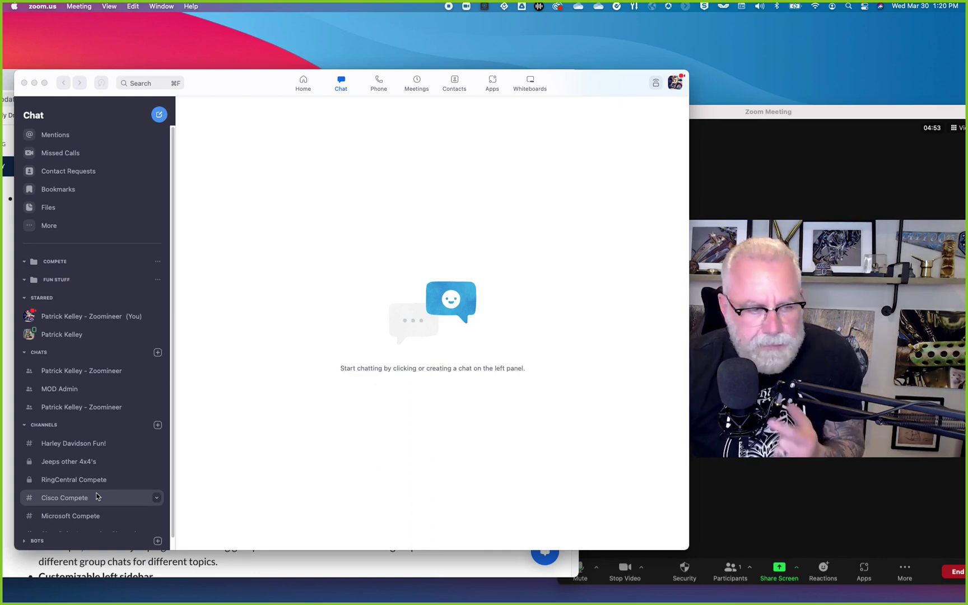
Collapse and re-expand the Channels section of the chat sidebar
{"action": "scroll", "coordinate": [98, 494], "scroll_direction": "down", "scroll_amount": 1}
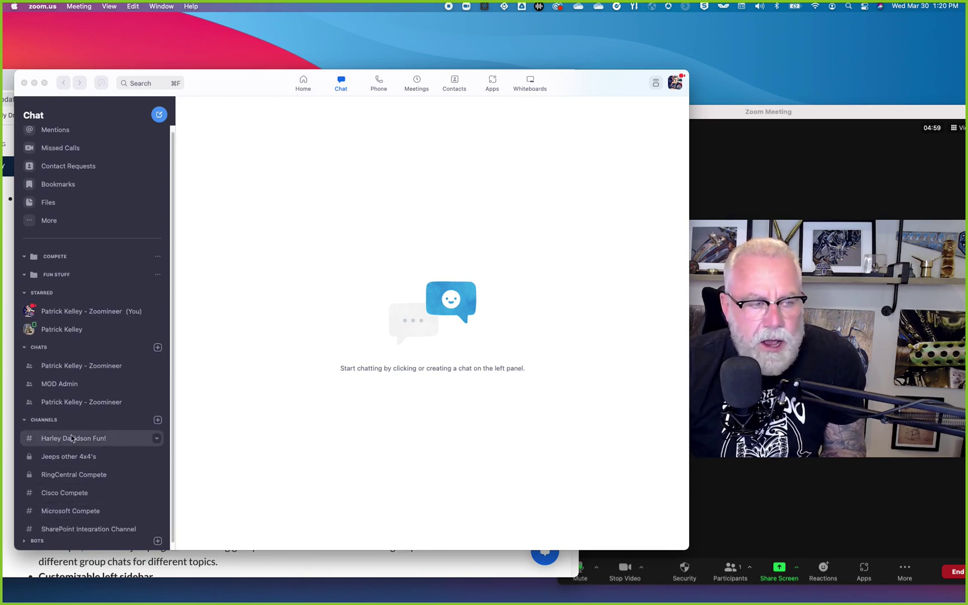
{"action": "left_click", "coordinate": [24, 421]}
{"action": "left_click", "coordinate": [24, 421]}
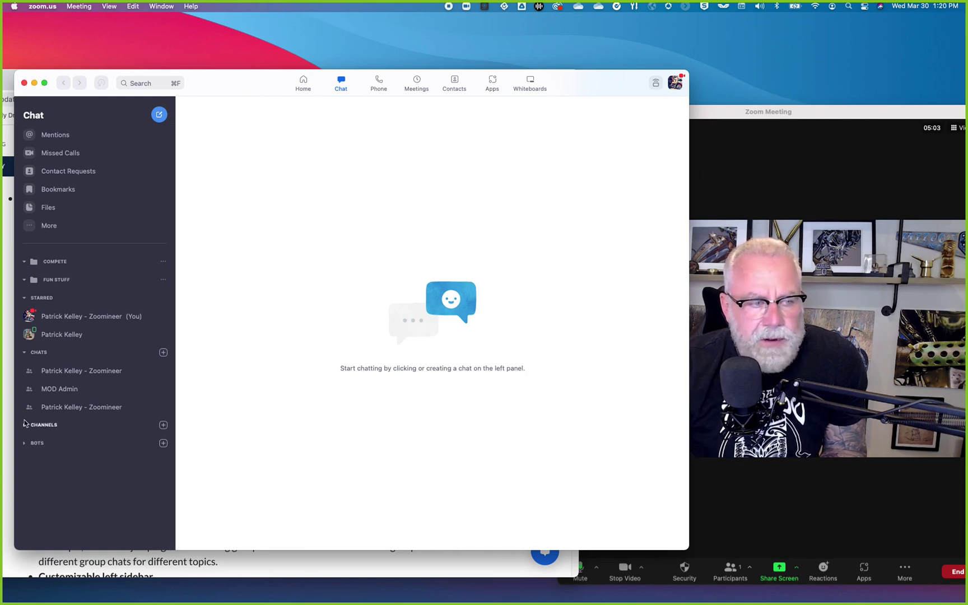
{"action": "left_click", "coordinate": [25, 426]}
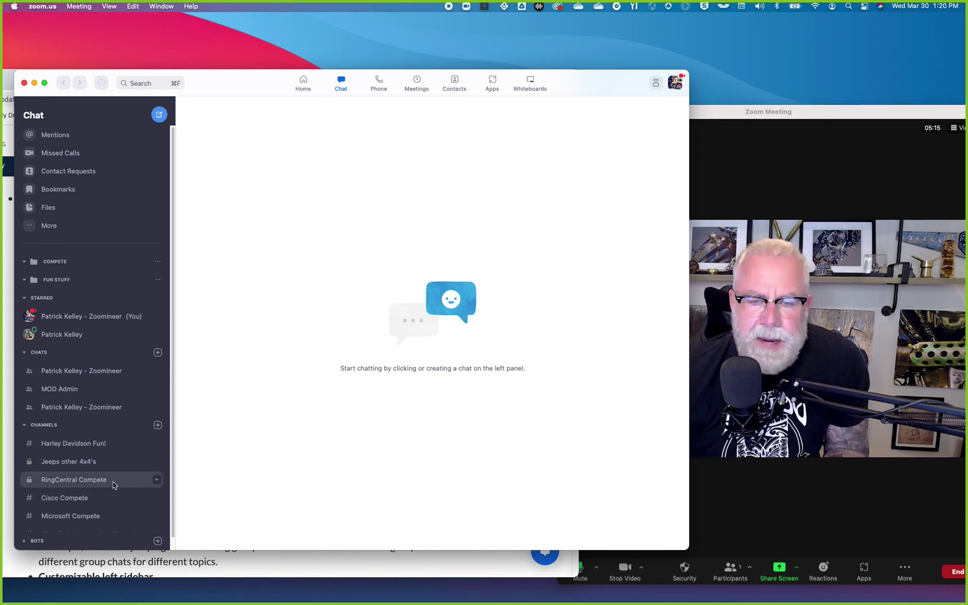
Move the RingCentral, Cisco and Microsoft Compete channels into the Compete folder, and Harley Davidson Fun! and Jeeps other 4x4's into Fun Stuff
{"action": "left_click_drag", "start_coordinate": [113, 486], "coordinate": [89, 274]}
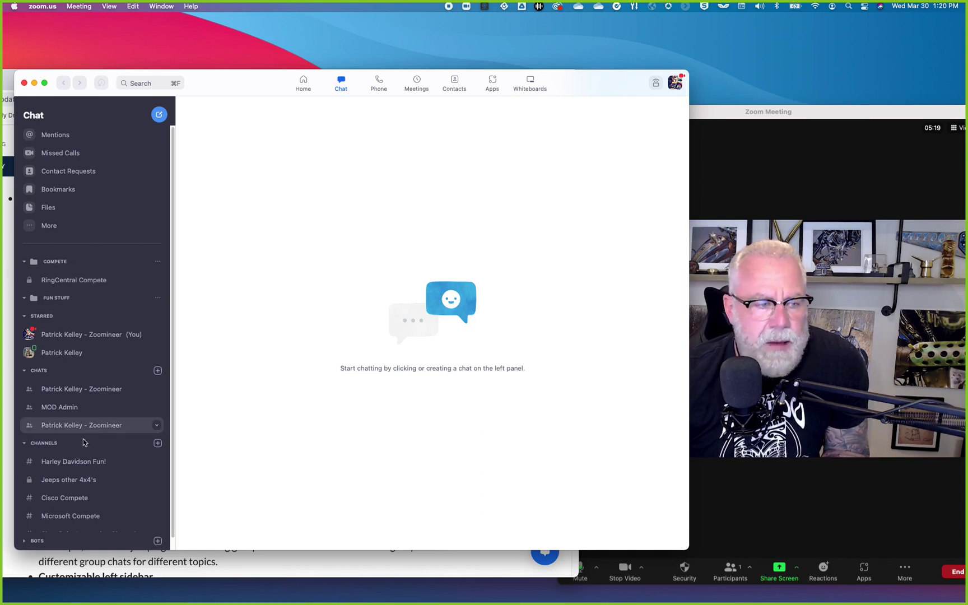
{"action": "left_click_drag", "start_coordinate": [81, 502], "coordinate": [78, 297]}
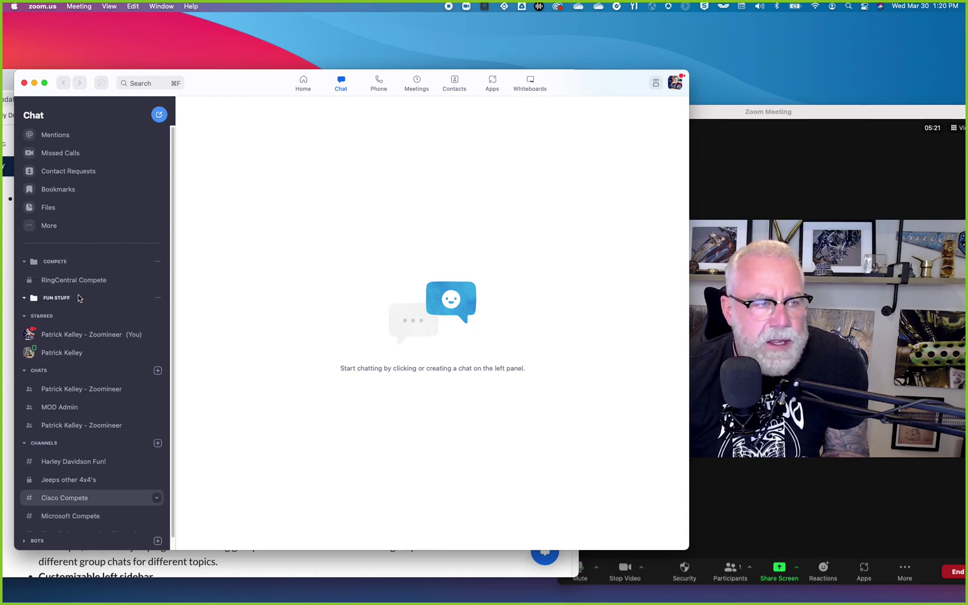
{"action": "left_click_drag", "start_coordinate": [84, 514], "coordinate": [101, 314]}
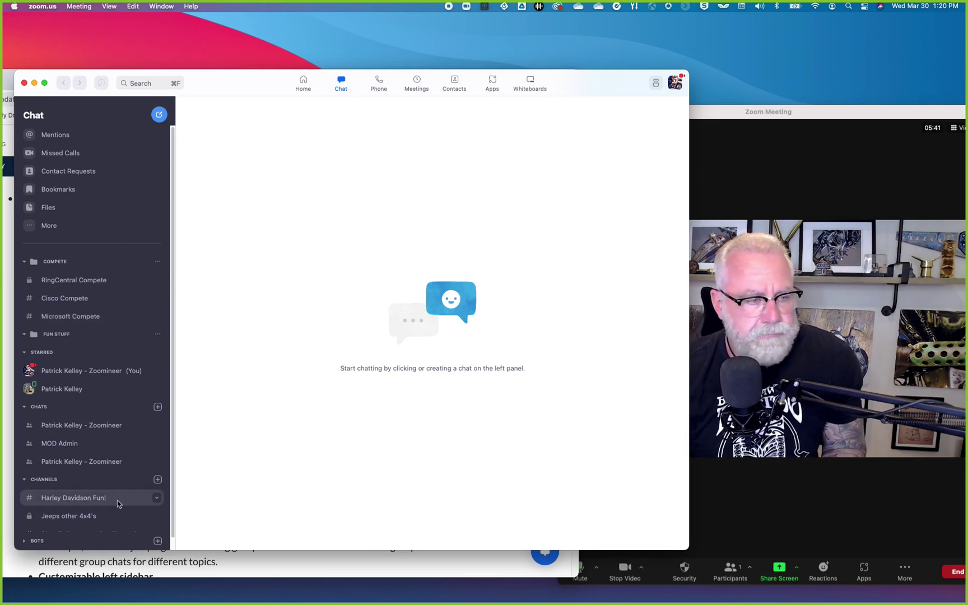
{"action": "left_click_drag", "start_coordinate": [117, 503], "coordinate": [115, 350]}
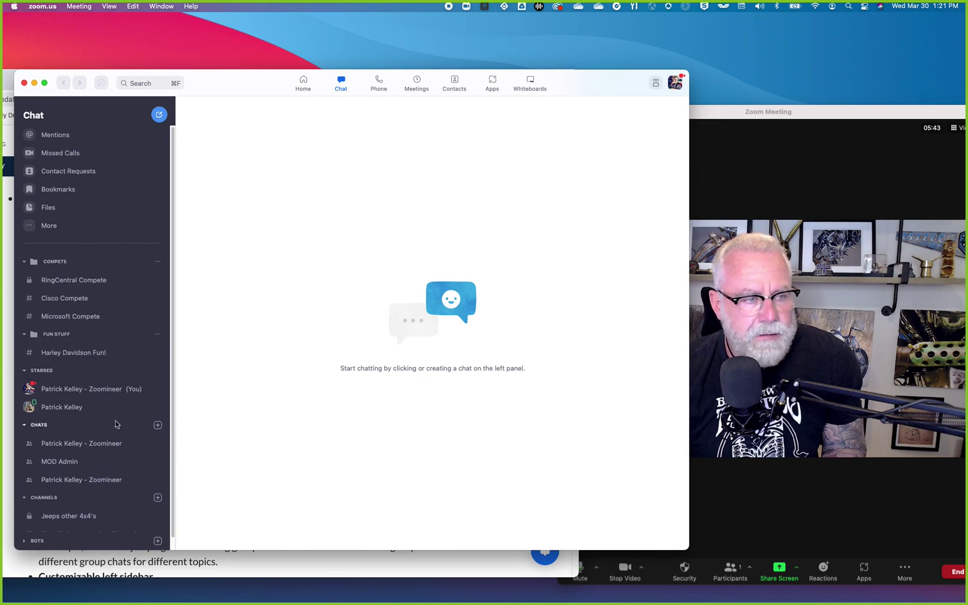
{"action": "left_click_drag", "start_coordinate": [95, 518], "coordinate": [101, 362]}
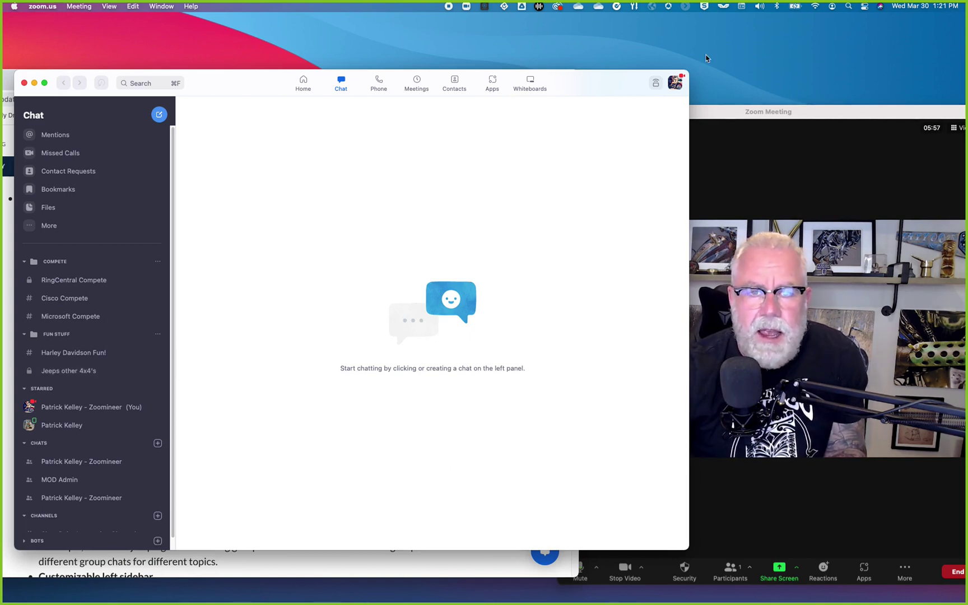
Create a new chat folder named "Zoom Phone" without adding any contacts, chats or channels
{"action": "left_click_drag", "start_coordinate": [819, 108], "coordinate": [761, 93]}
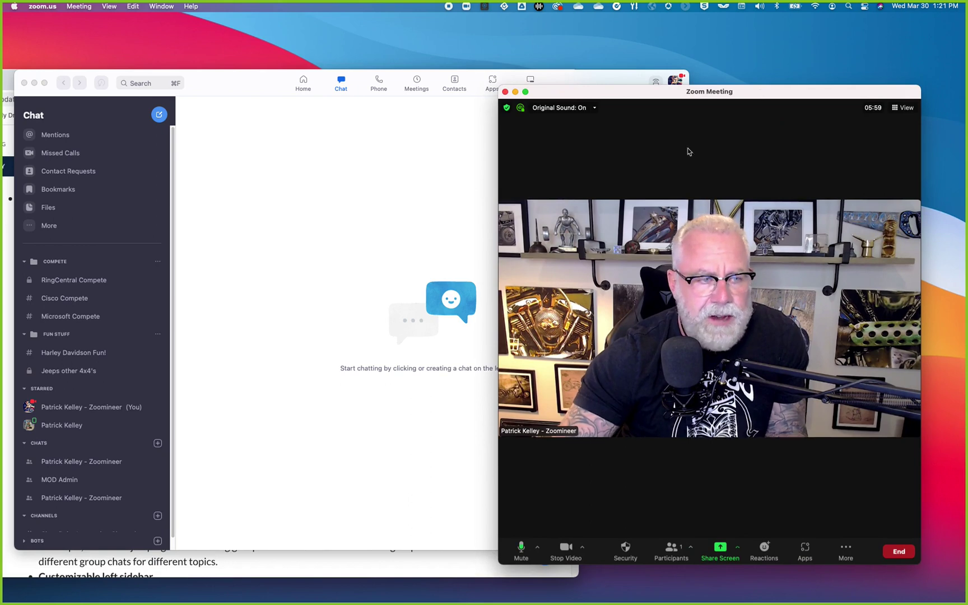
{"action": "left_click", "coordinate": [159, 265]}
{"action": "left_click", "coordinate": [159, 266]}
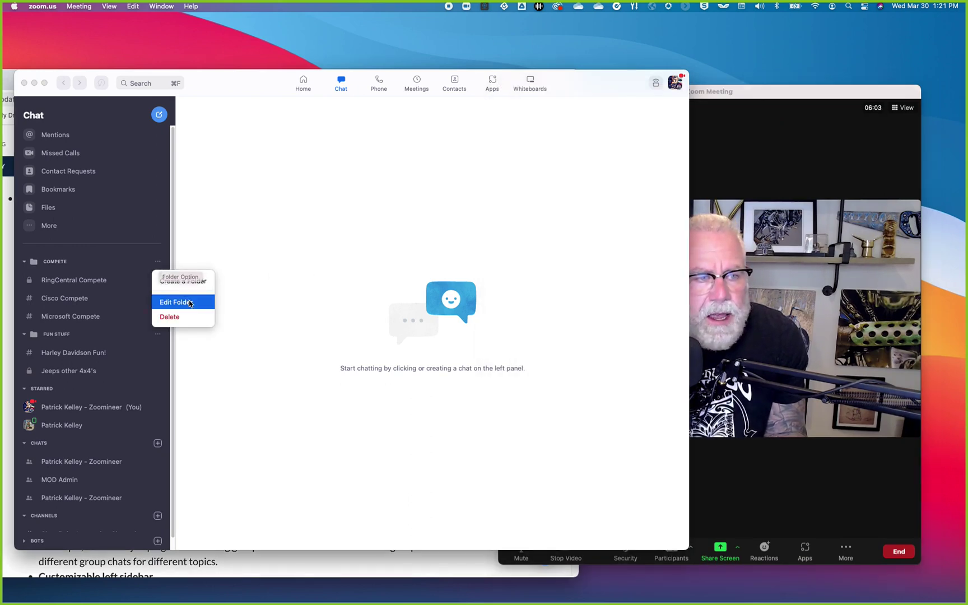
{"action": "left_click", "coordinate": [188, 281]}
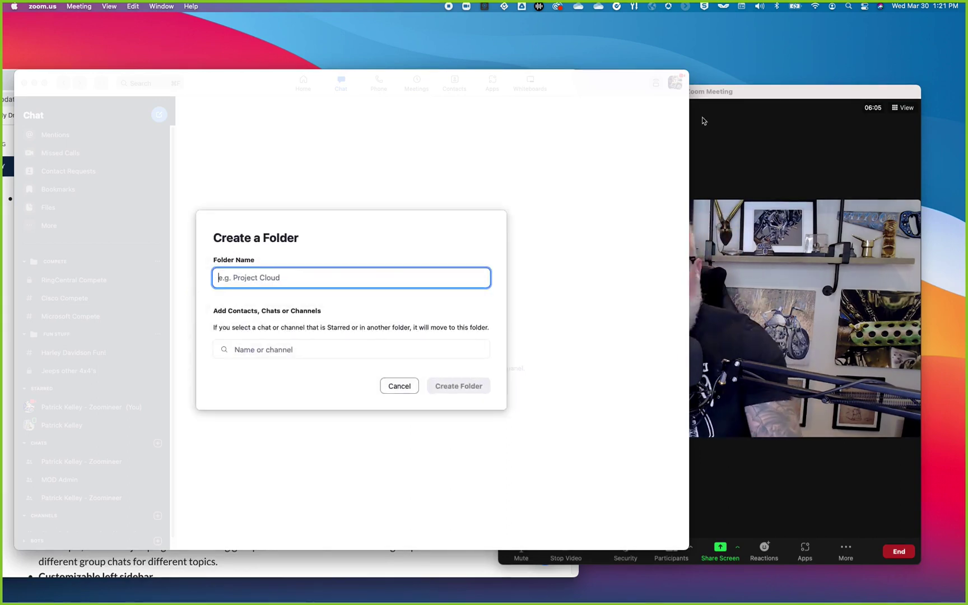
{"action": "left_click_drag", "start_coordinate": [761, 98], "coordinate": [902, 97]}
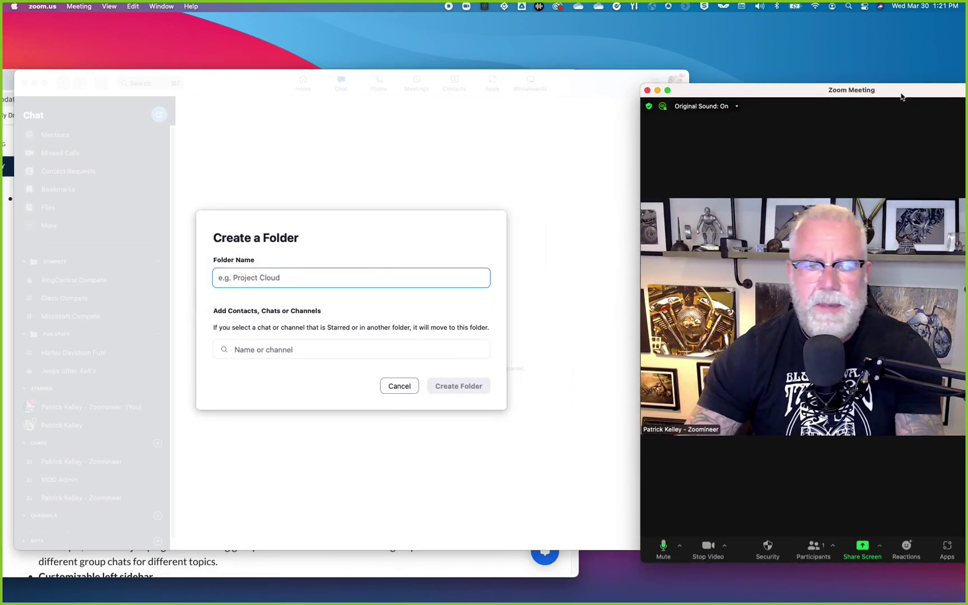
{"action": "left_click", "coordinate": [273, 278]}
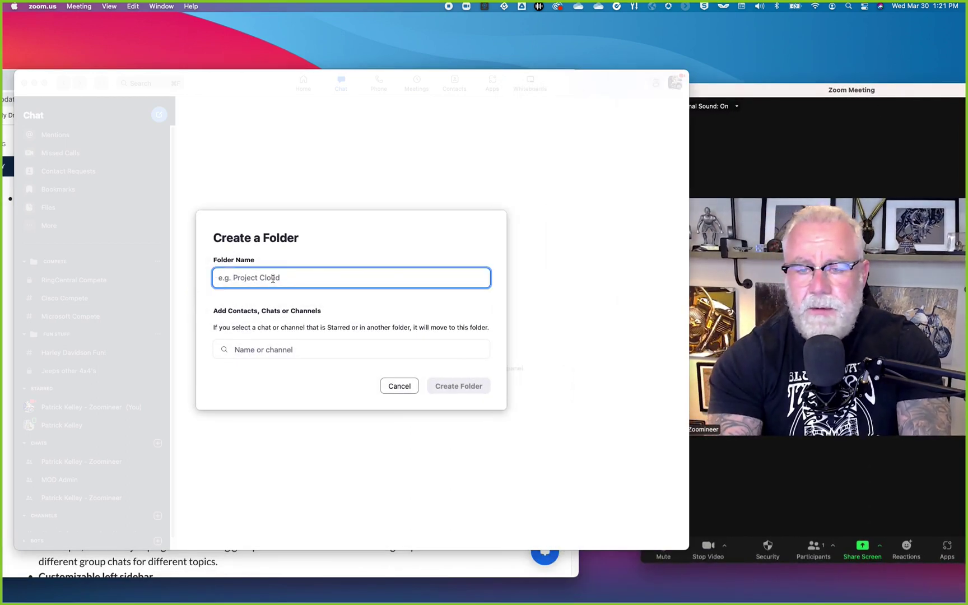
{"action": "type", "text": "Zoom P"}
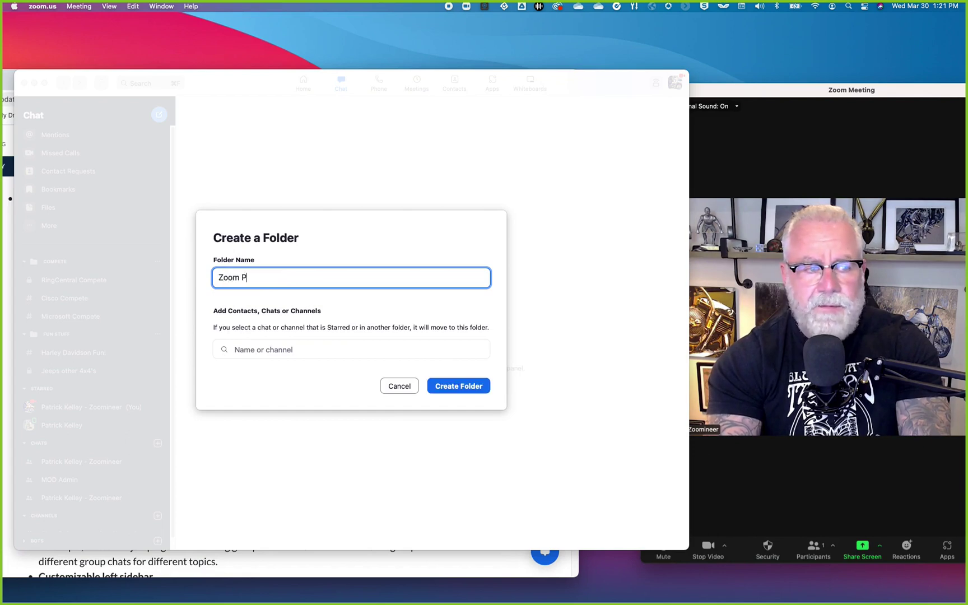
{"action": "type", "text": "hone"}
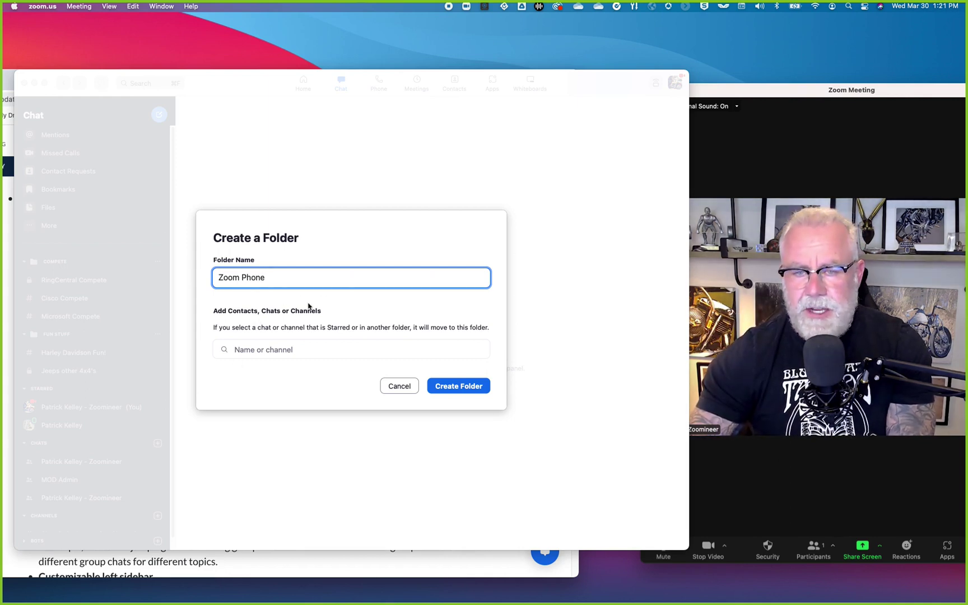
{"action": "left_click", "coordinate": [447, 388]}
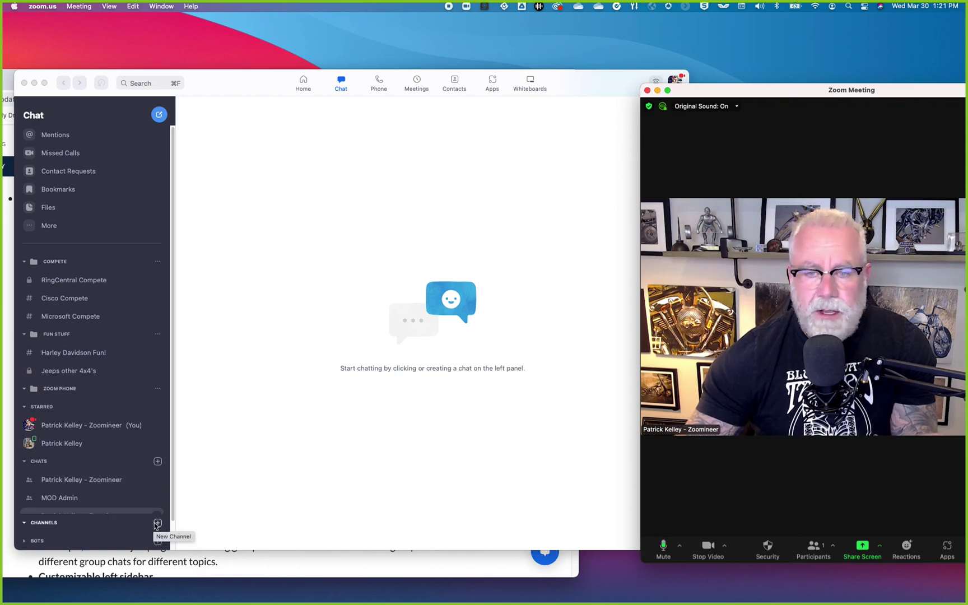
Start creating a new channel from the chat sidebar and name it "Zoom Phone Info"
{"action": "scroll", "coordinate": [154, 527], "scroll_direction": "down", "scroll_amount": 1}
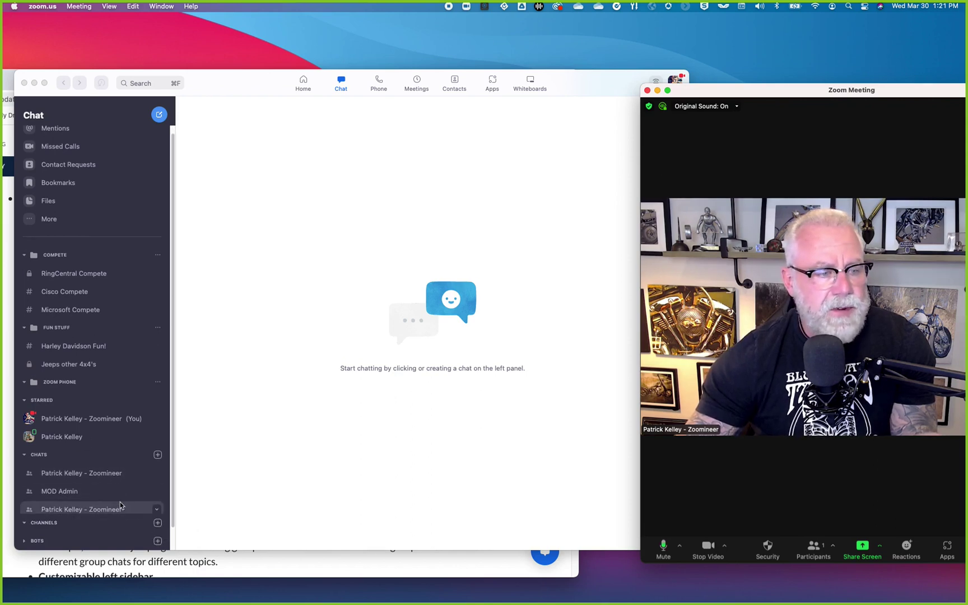
{"action": "left_click", "coordinate": [156, 524]}
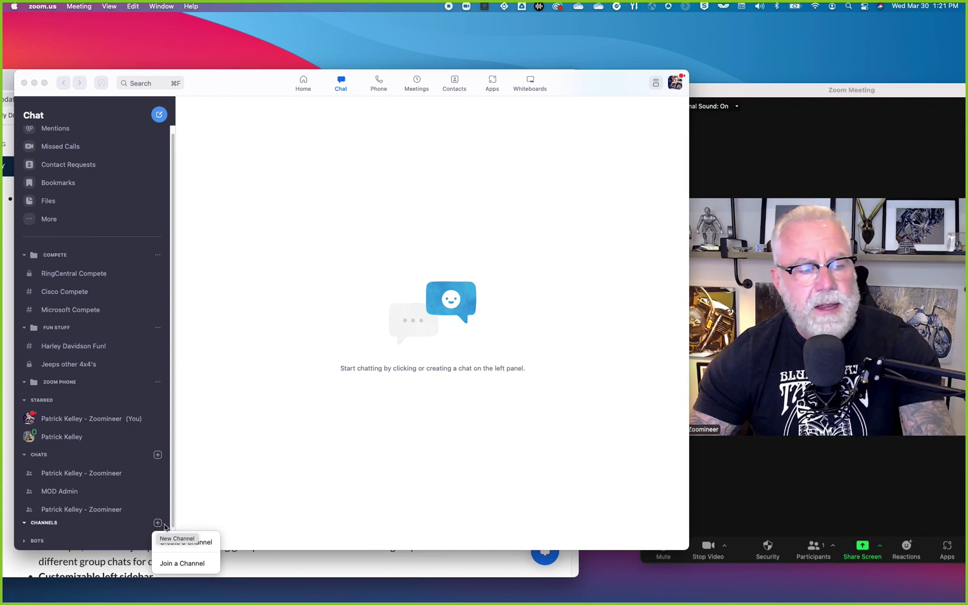
{"action": "left_click", "coordinate": [185, 542]}
{"action": "type", "text": "Z"}
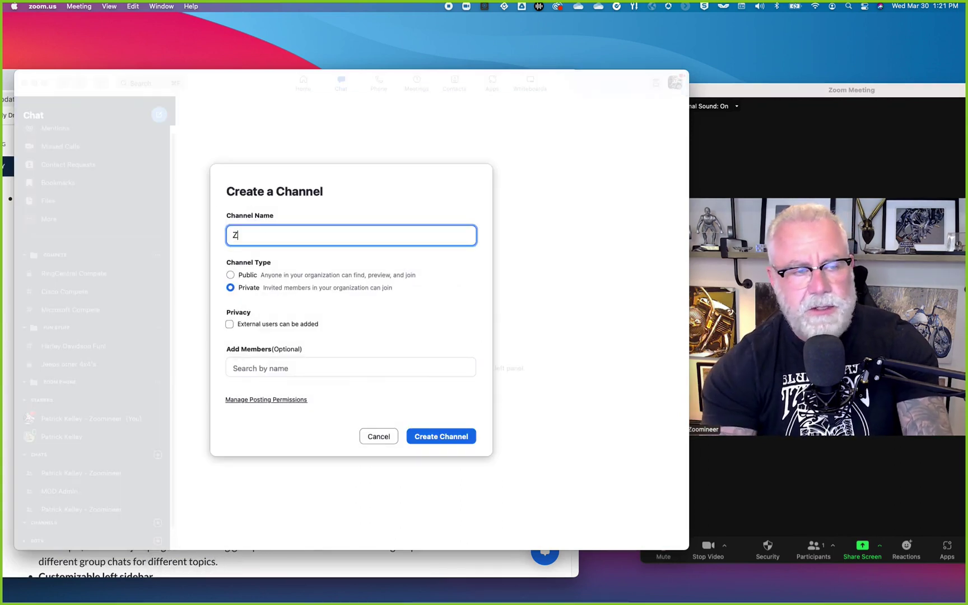
{"action": "type", "text": "oom Phone Info"}
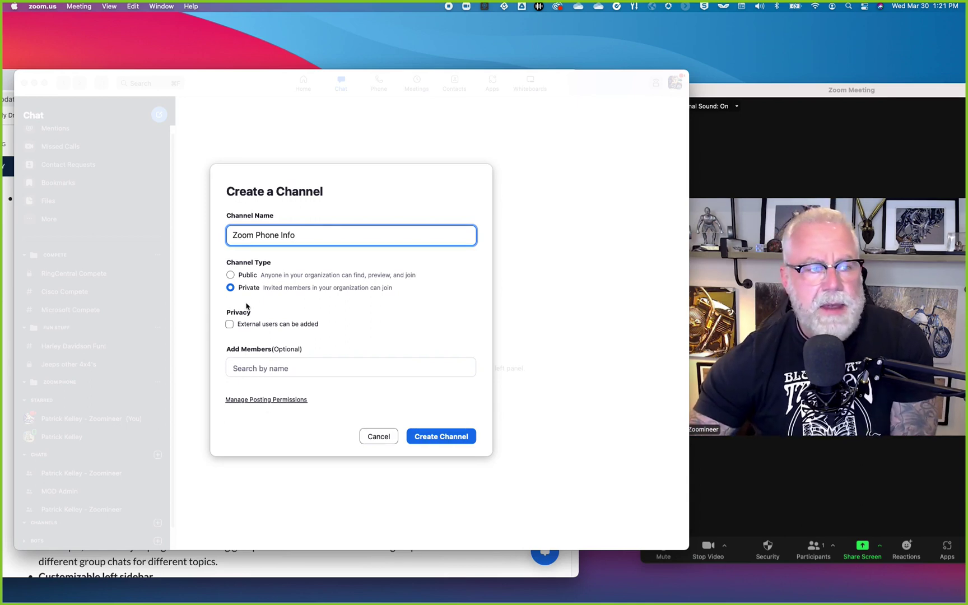
Make the channel public, allow external users to be added by all channel members, and create it without adding members
{"action": "left_click", "coordinate": [247, 276]}
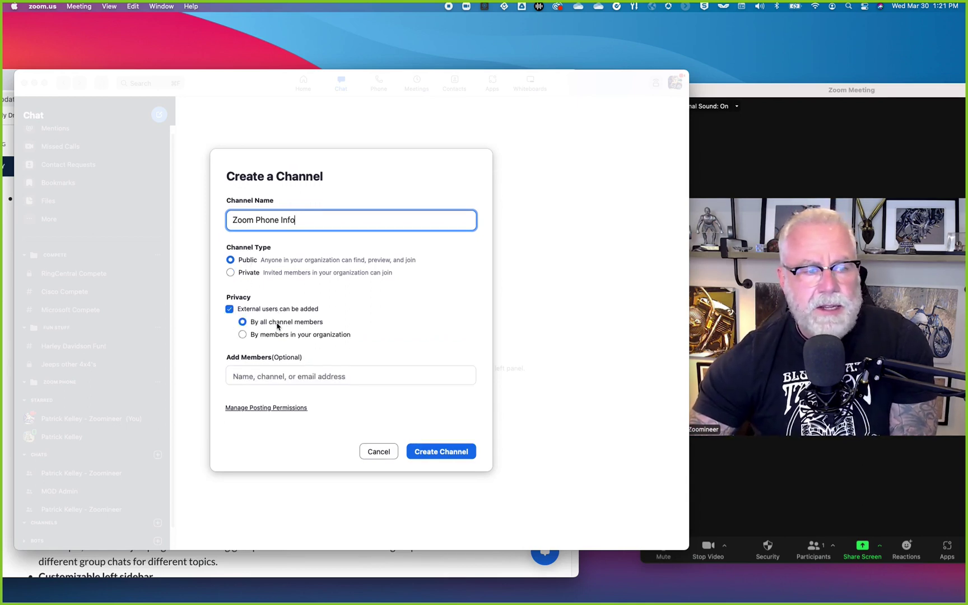
{"action": "left_click", "coordinate": [279, 324]}
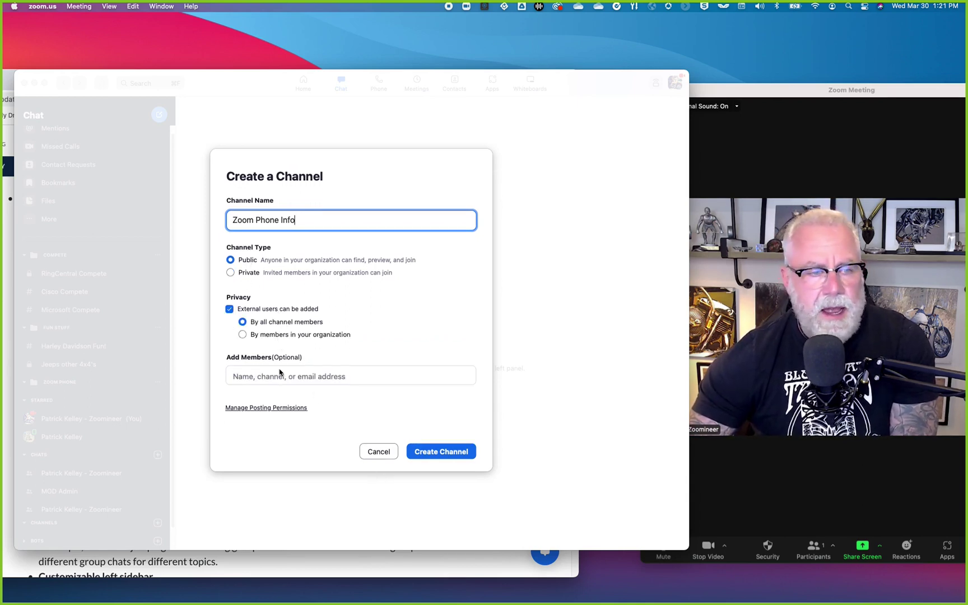
{"action": "left_click", "coordinate": [292, 335]}
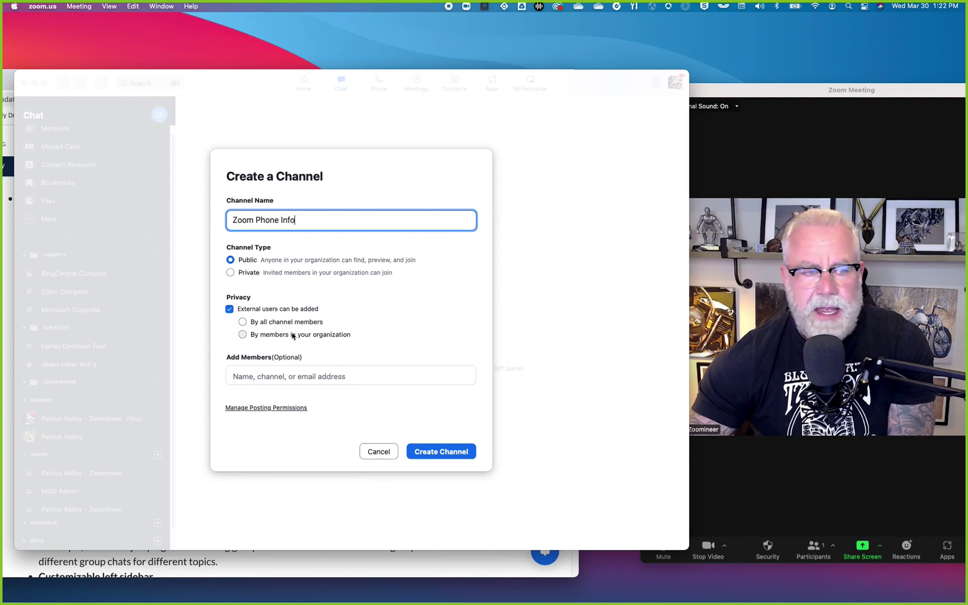
{"action": "left_click", "coordinate": [286, 322]}
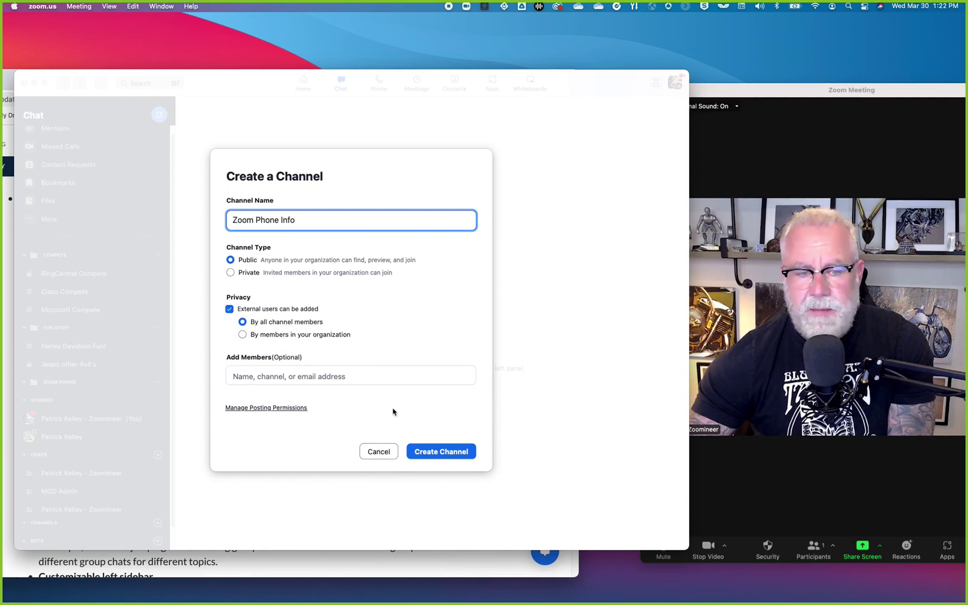
{"action": "left_click", "coordinate": [421, 448]}
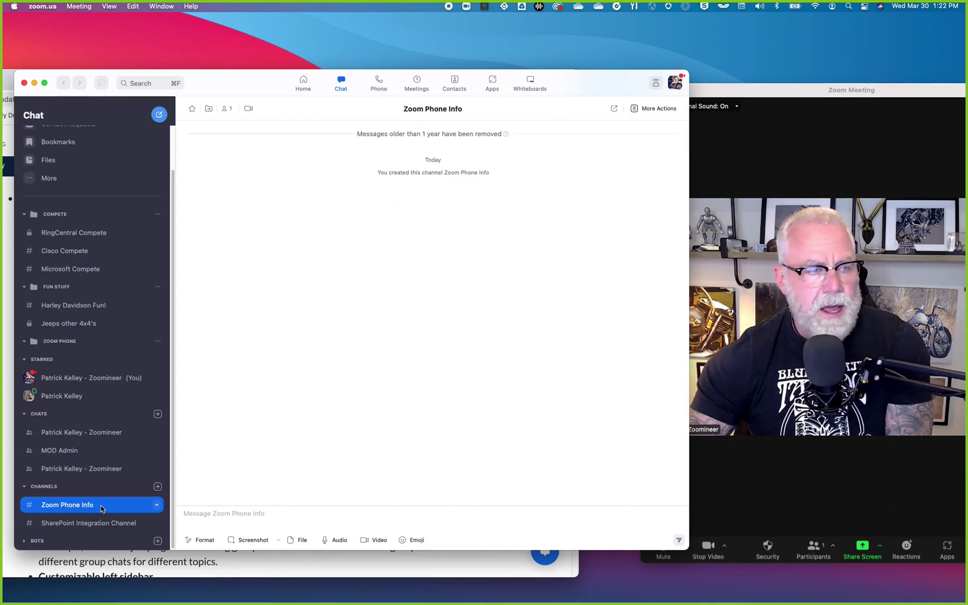
Move the Zoom Phone Info channel from the Channels section into the Zoom Phone folder
{"action": "left_click_drag", "start_coordinate": [101, 507], "coordinate": [109, 350]}
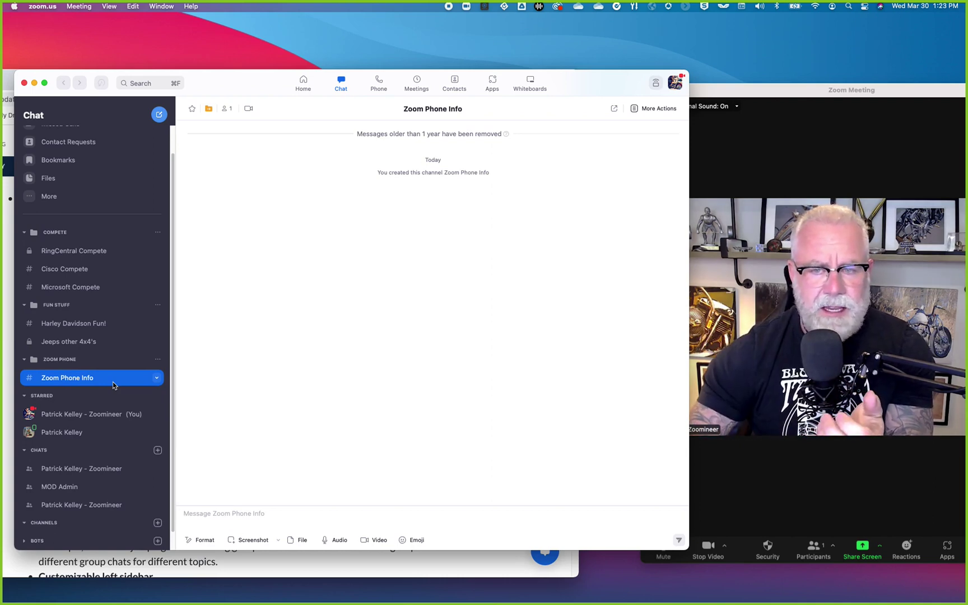
{"action": "scroll", "coordinate": [93, 424], "scroll_direction": "down", "scroll_amount": 2}
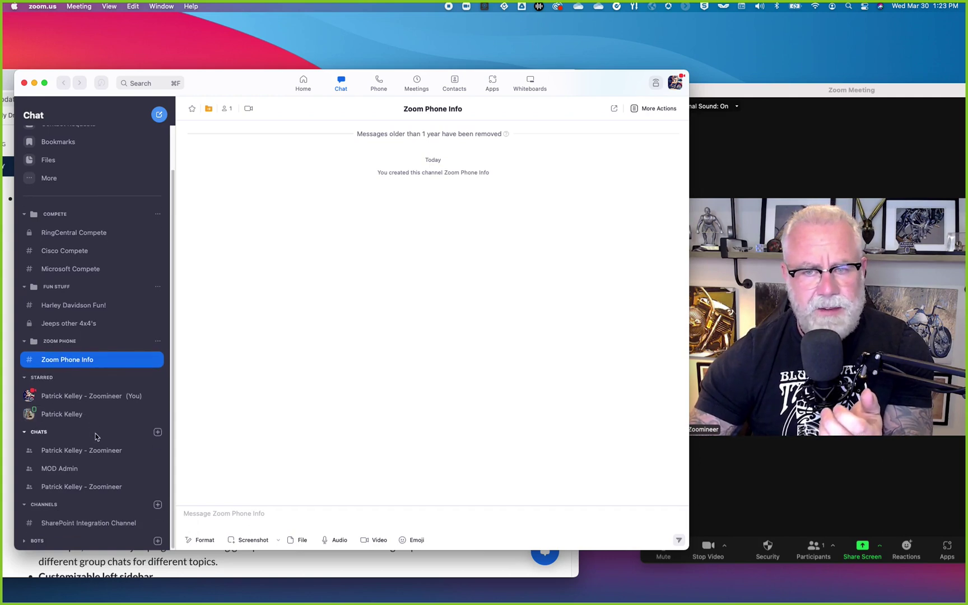